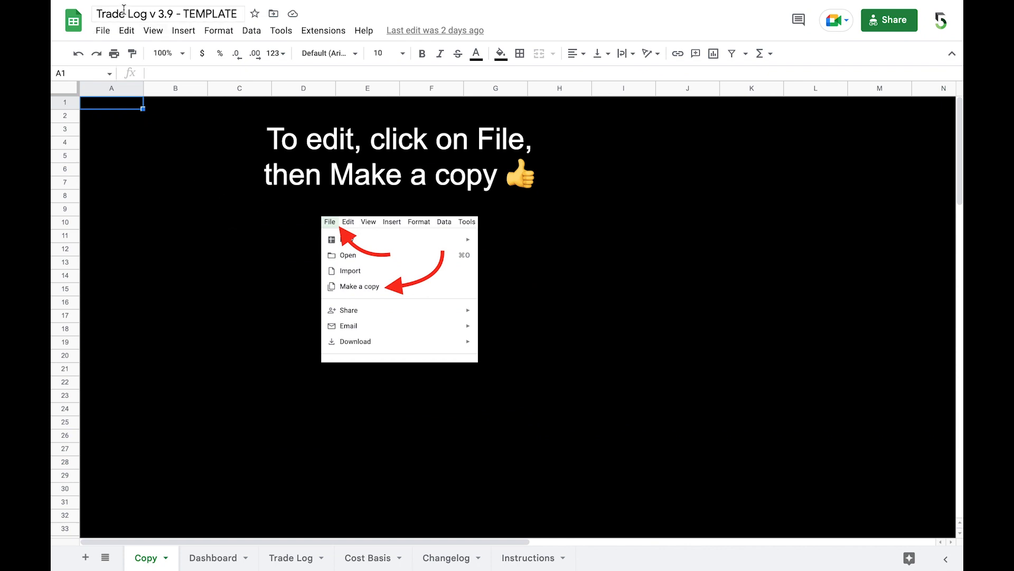
# - Make a copy of the trade log template named "2023 Trade Log"
pyautogui.click(103, 31)
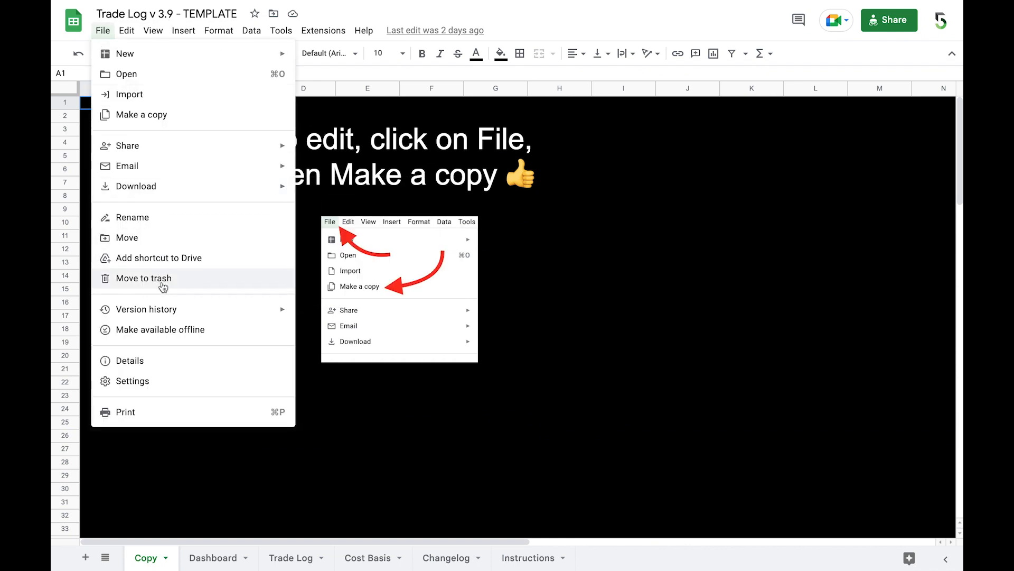
pyautogui.moveTo(162, 317)
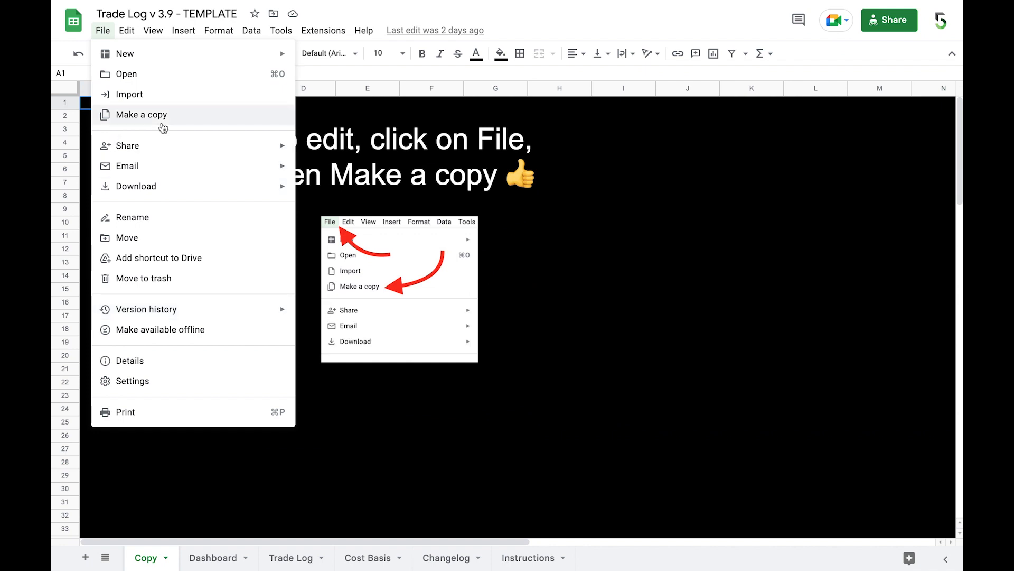
pyautogui.click(159, 119)
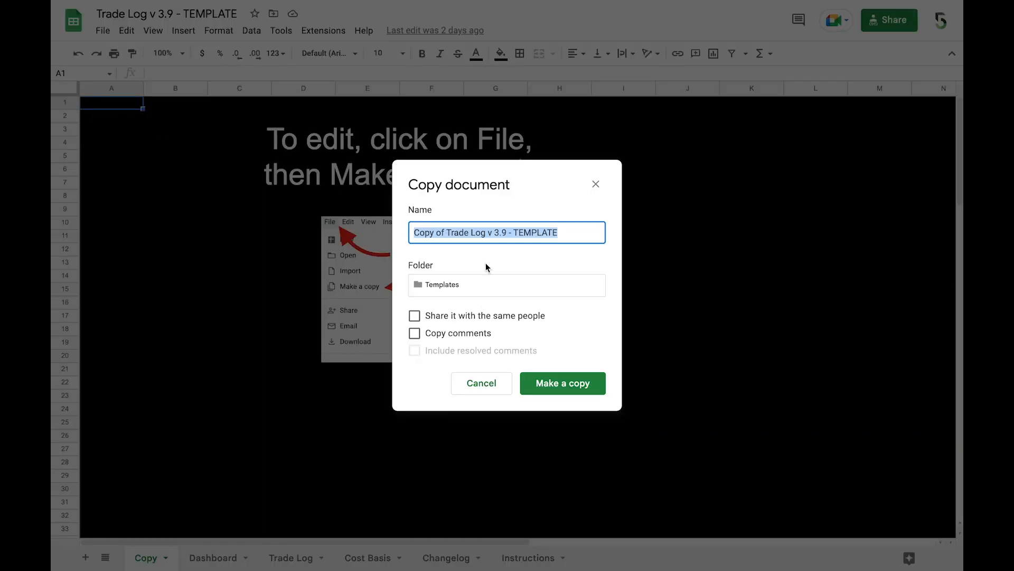
pyautogui.write('2023')
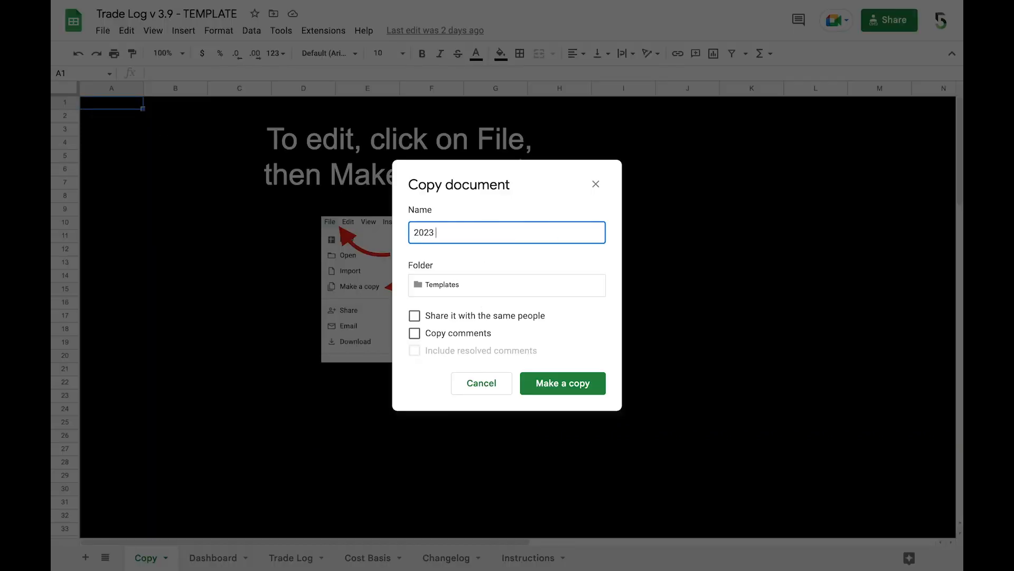
pyautogui.write(' Trade log')
pyautogui.click(493, 292)
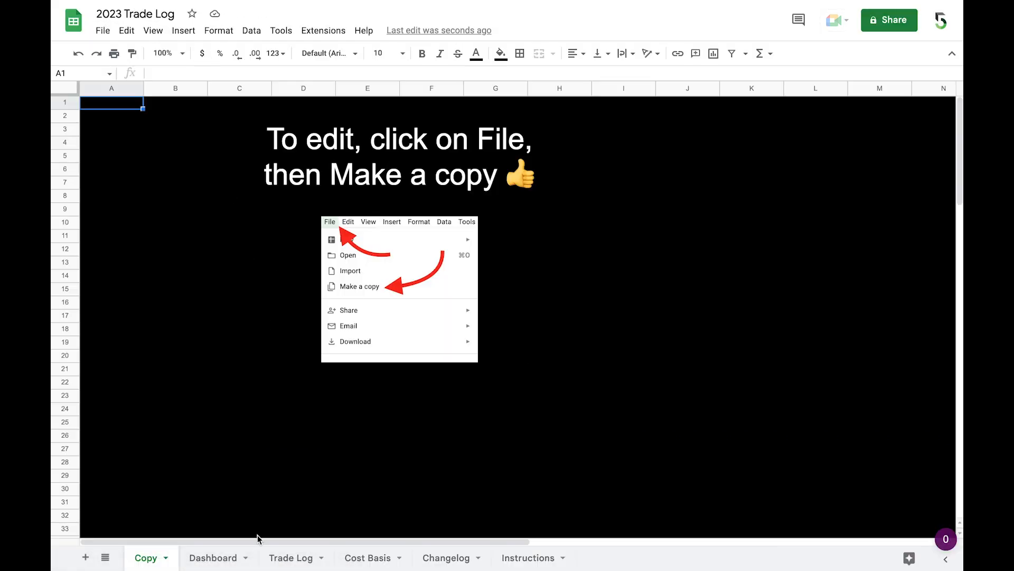
# - Delete the Copy sheet from the 2023 Trade Log file and open its Trade Log sheet
pyautogui.click(166, 558)
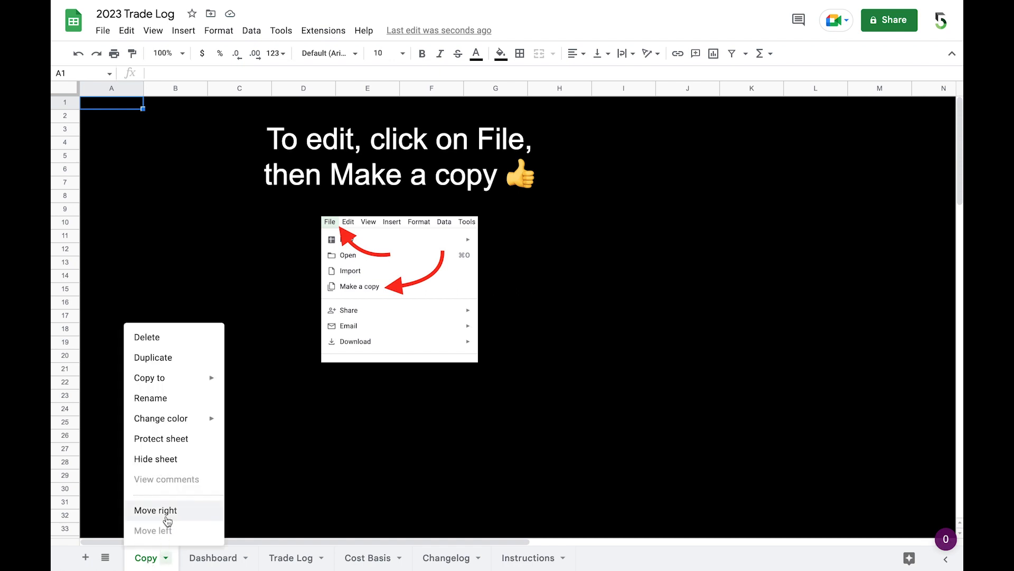
pyautogui.click(177, 339)
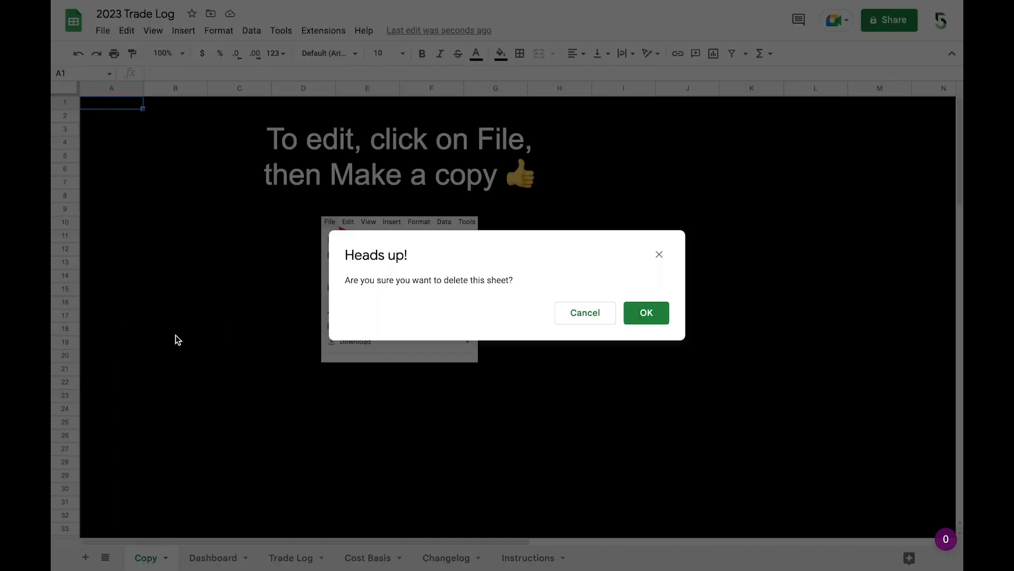
pyautogui.click(654, 320)
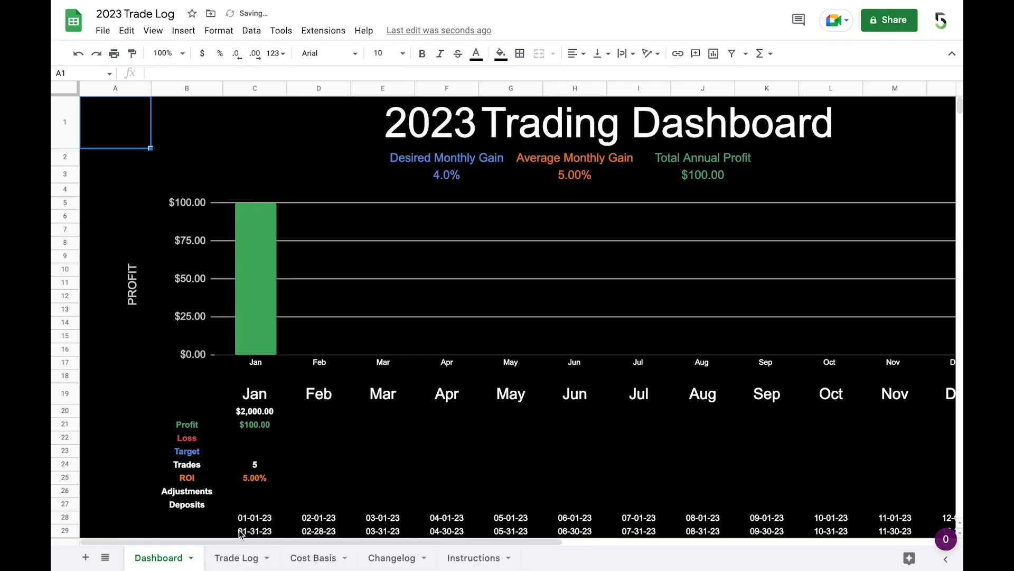
pyautogui.click(234, 558)
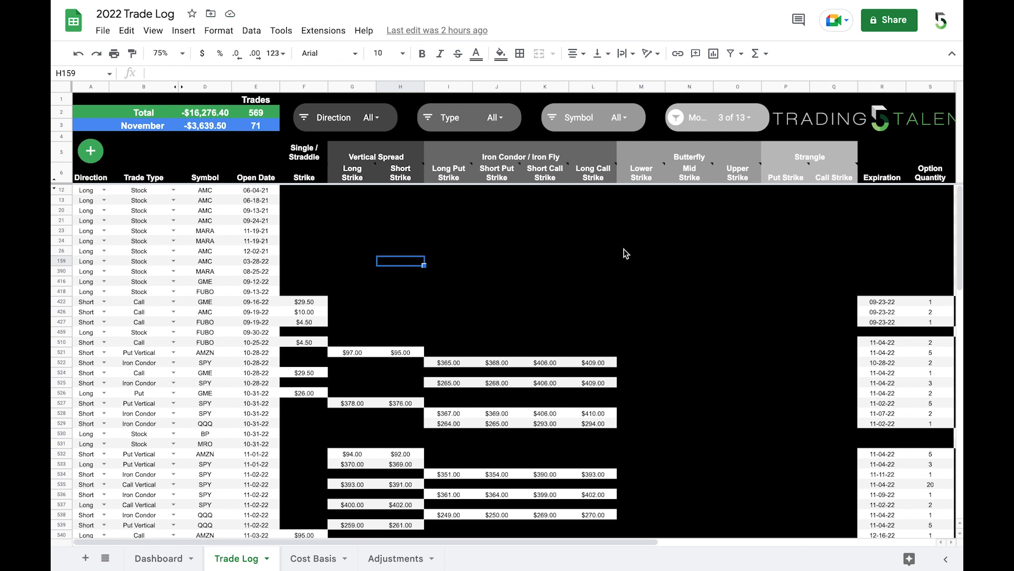
# - Filter the Month in the 2022 Trade Log so that only (Blanks), the open trades, are shown
pyautogui.click(734, 120)
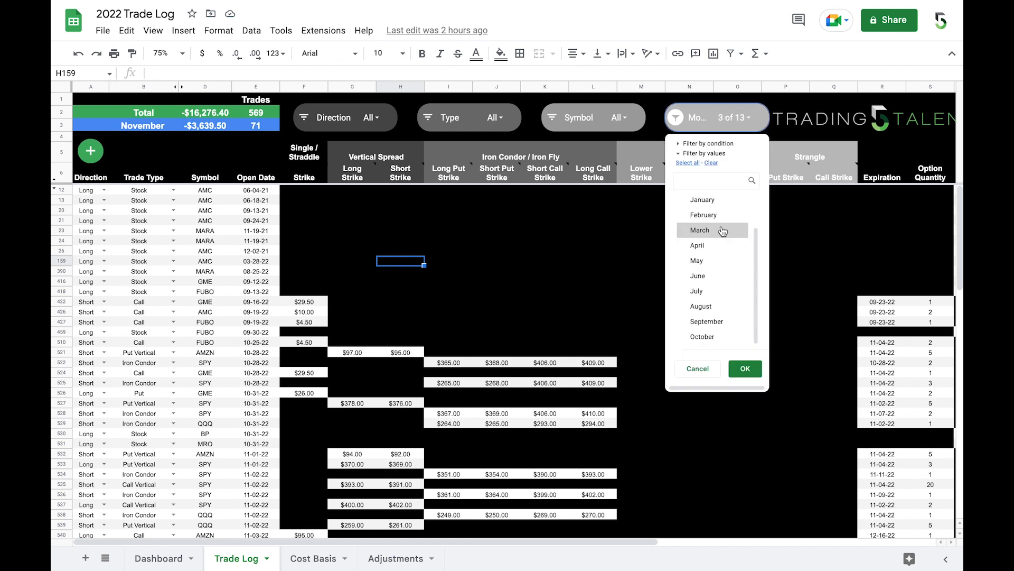
pyautogui.scroll(2, 719, 230)
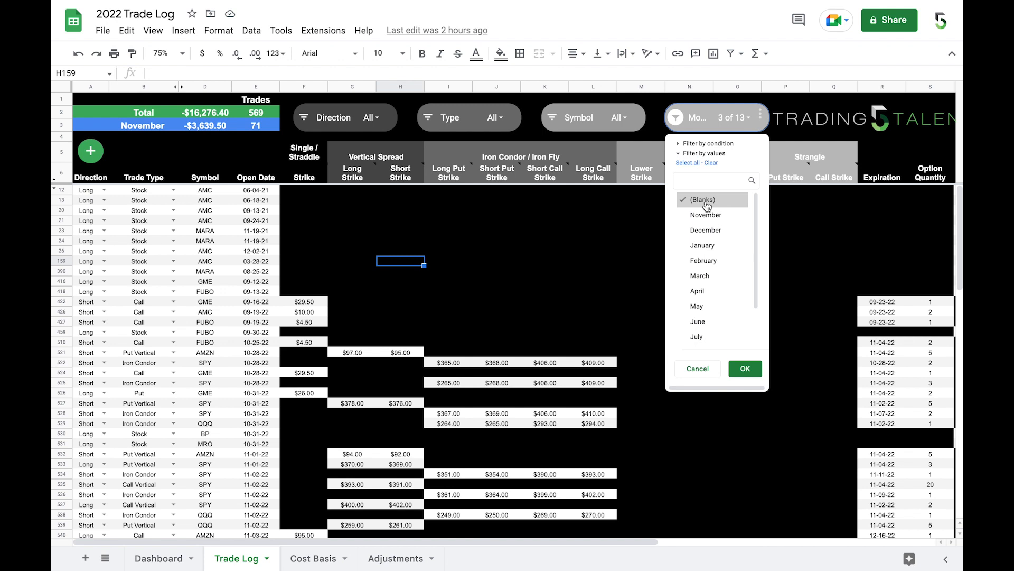
pyautogui.click(745, 368)
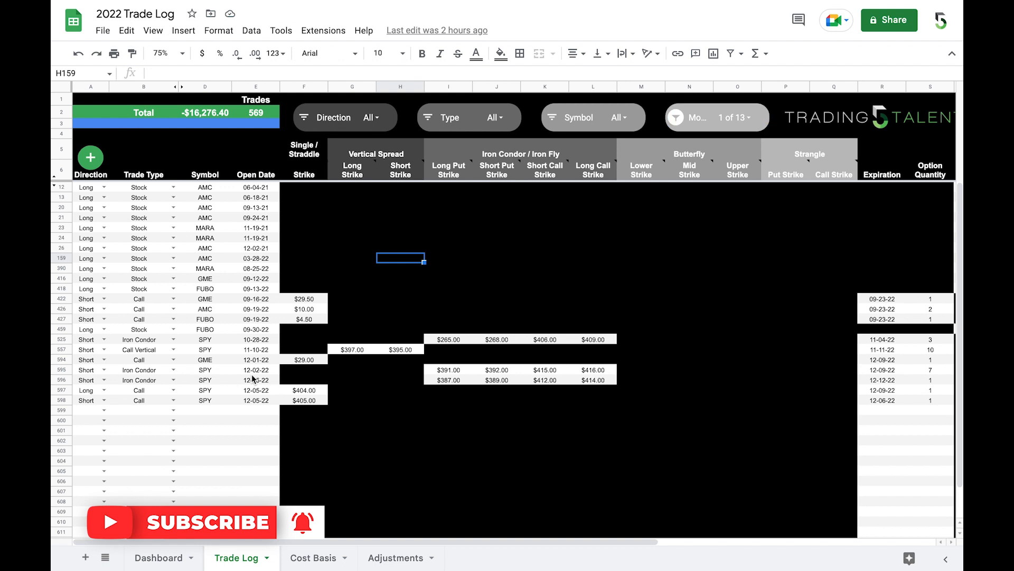
# - Copy all filtered open-trade rows, from row 12 through row 598, in the 2022 Trade Log
pyautogui.click(61, 187)
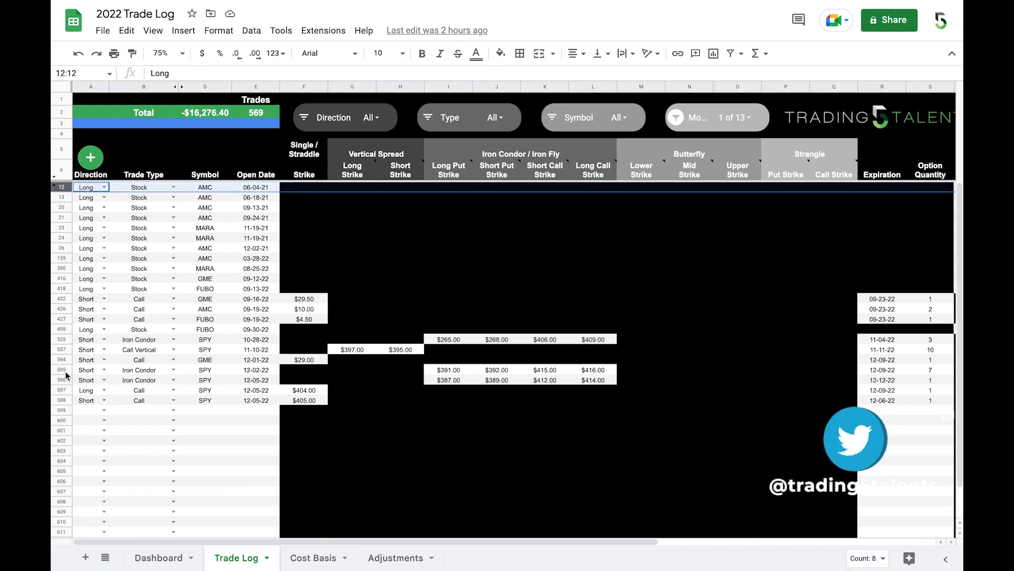
pyautogui.keyDown('shift'); pyautogui.click(62, 400); pyautogui.keyUp('shift')
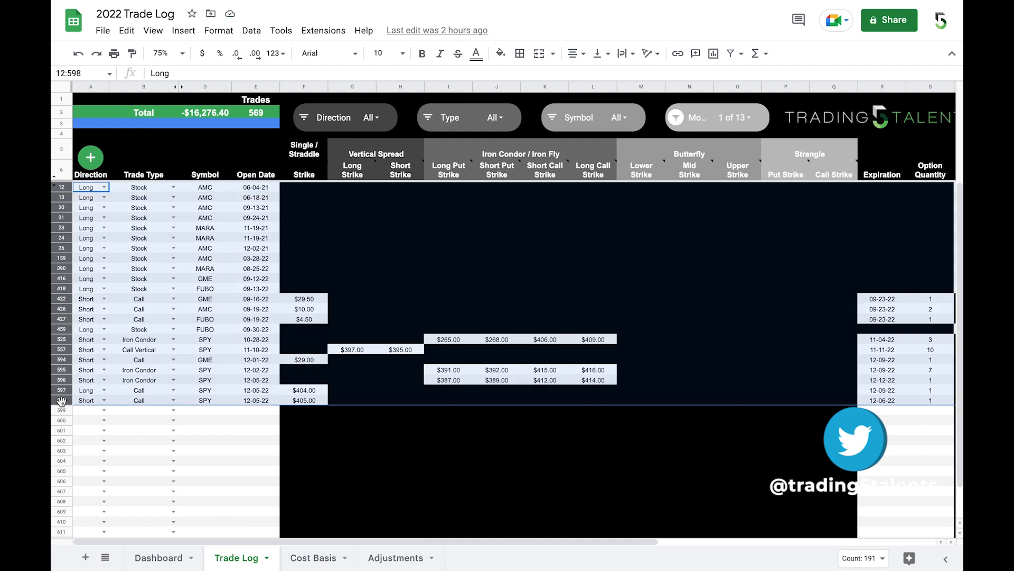
pyautogui.rightClick(162, 300)
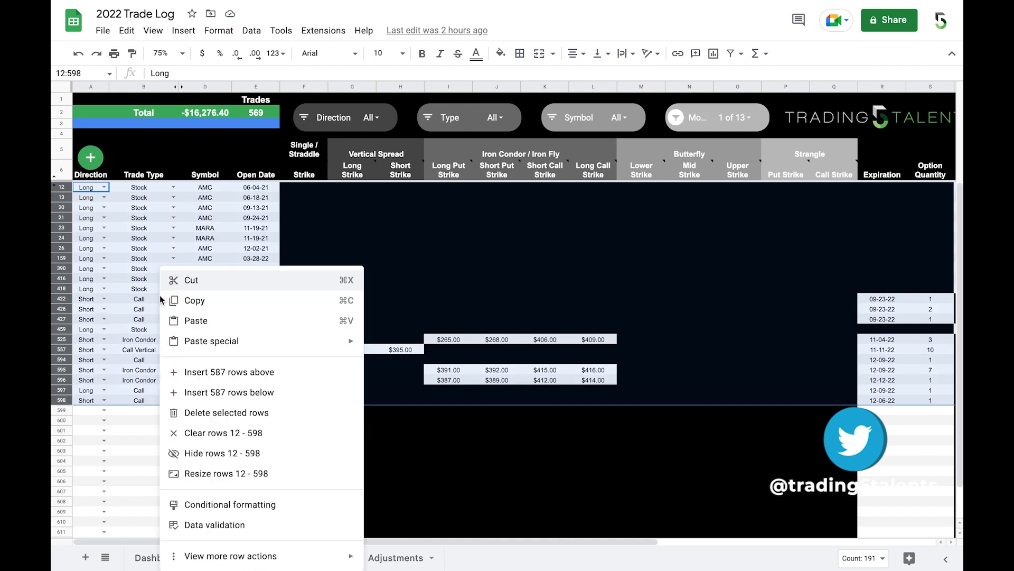
pyautogui.click(194, 300)
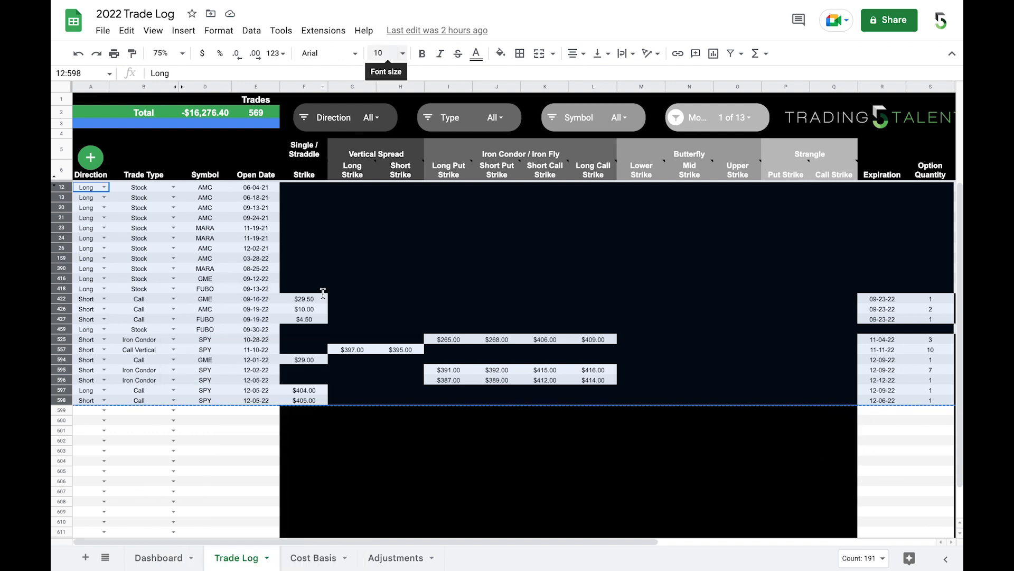
# - In the 2023 Trade Log, clear the sample trades from rows 8 to 20
pyautogui.click(364, 2)
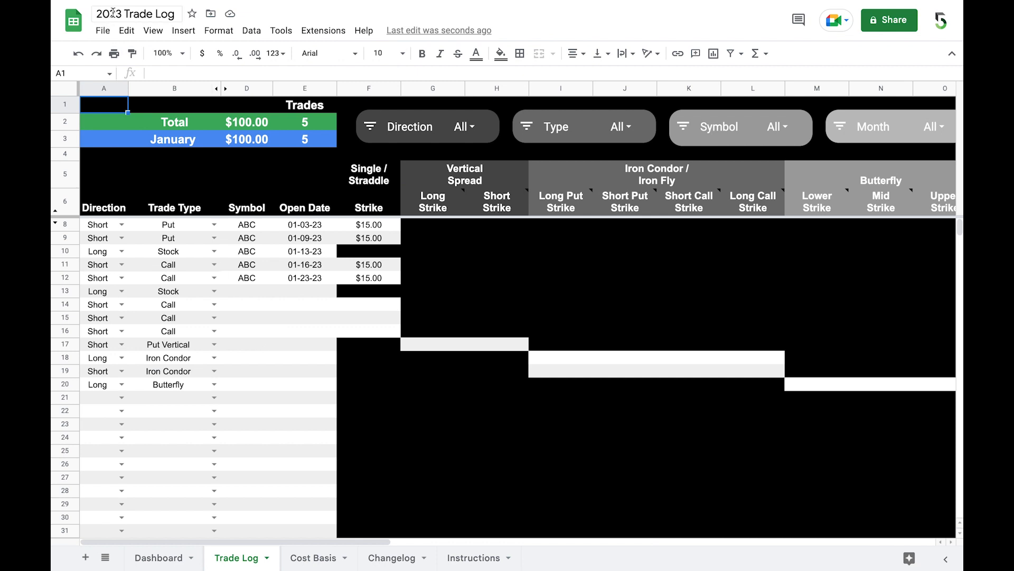
pyautogui.click(66, 225)
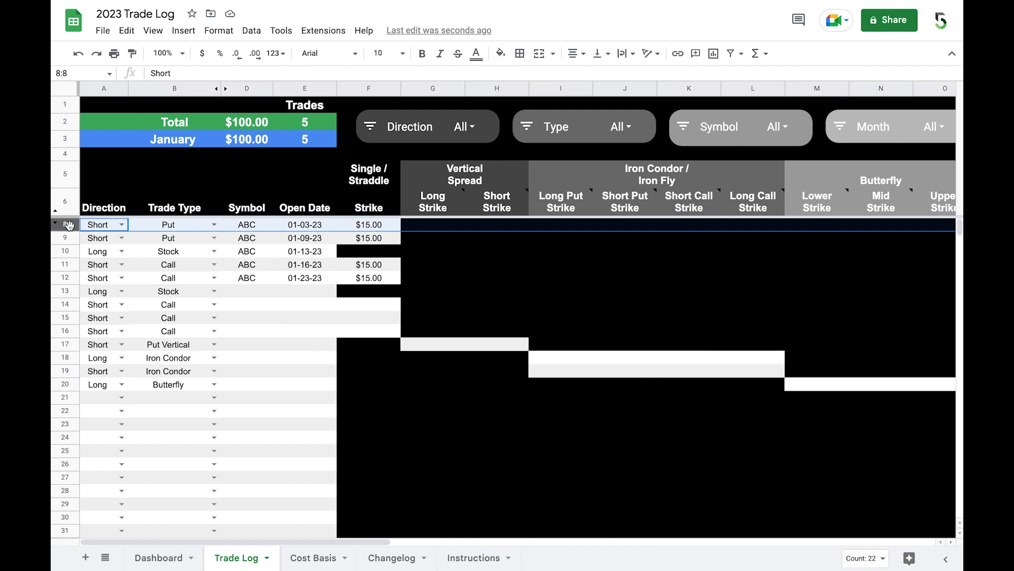
pyautogui.keyDown('shift'); pyautogui.click(69, 384); pyautogui.keyUp('shift')
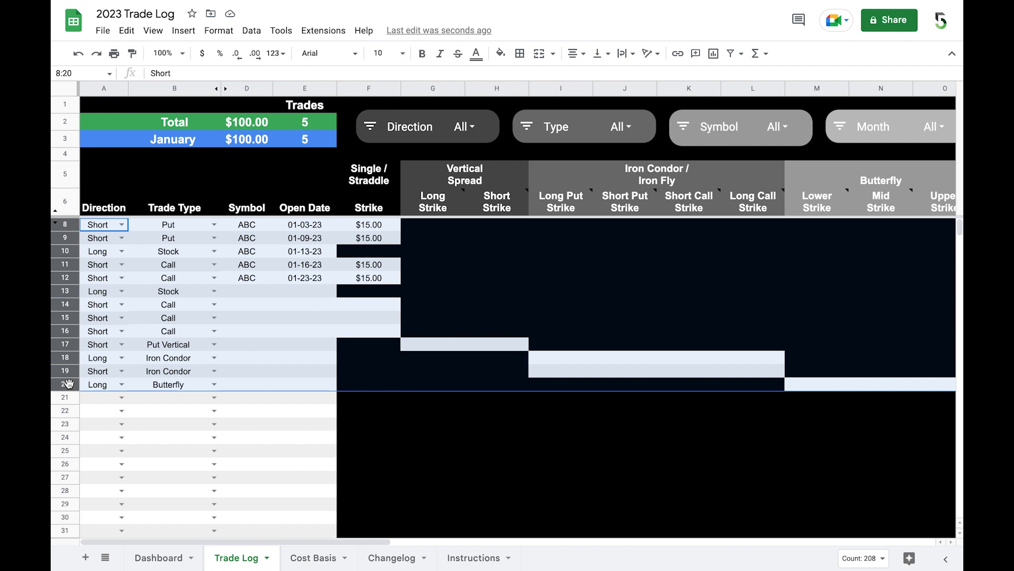
pyautogui.press('Delete')
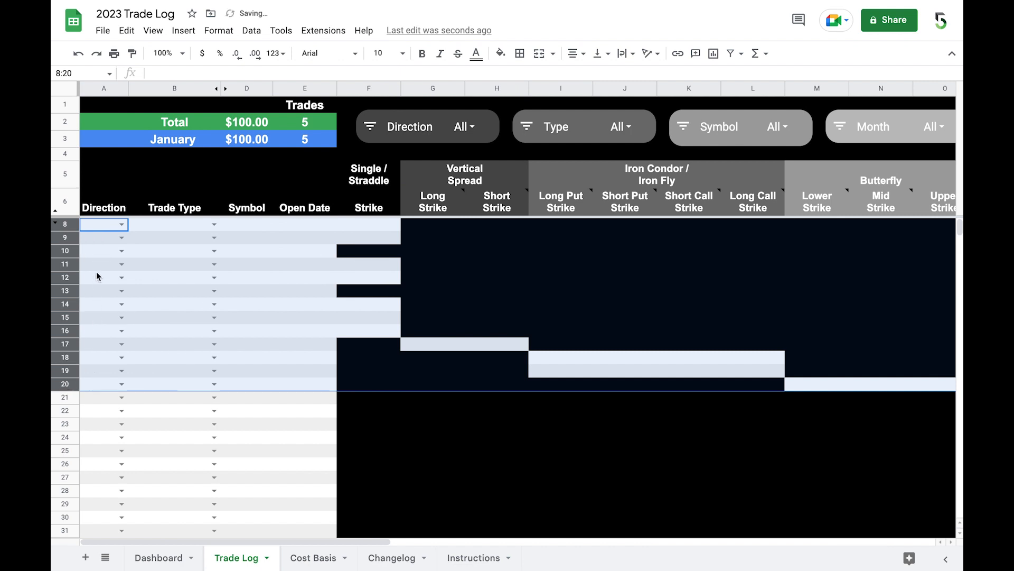
# - Paste the copied open trades into the 2023 Trade Log starting at row 8
pyautogui.click(96, 238)
pyautogui.click(68, 223)
pyautogui.rightClick(70, 224)
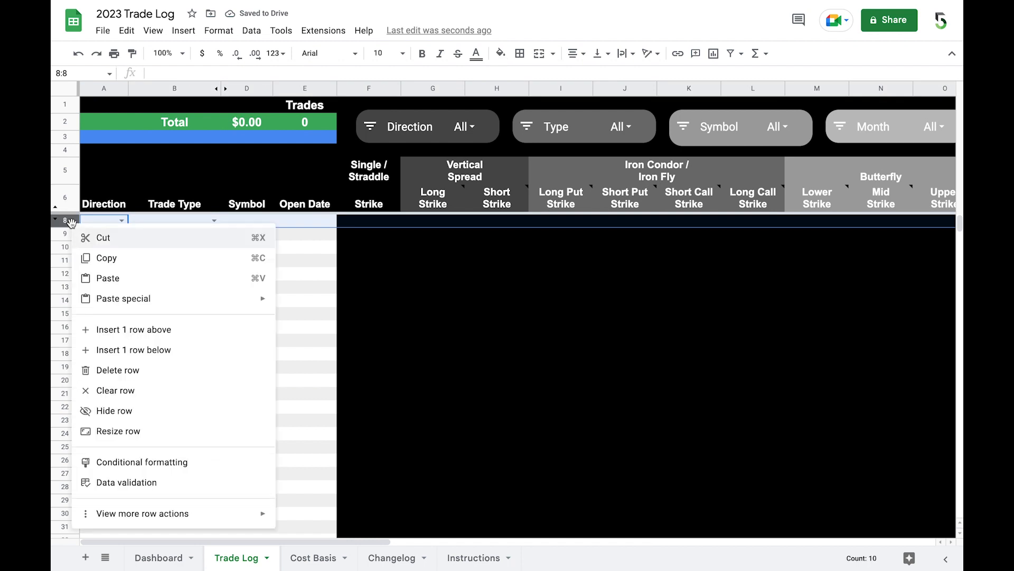
pyautogui.click(108, 279)
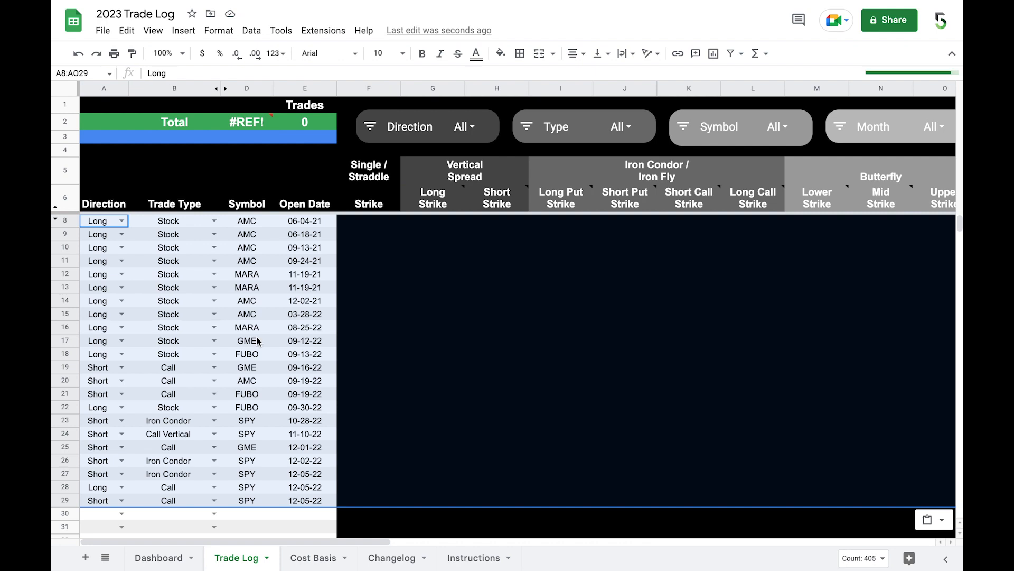
# - Check the pasted rows across all columns, including expirations, quantities, prices, cost basis and collateral
pyautogui.hscroll(10, 258, 341)
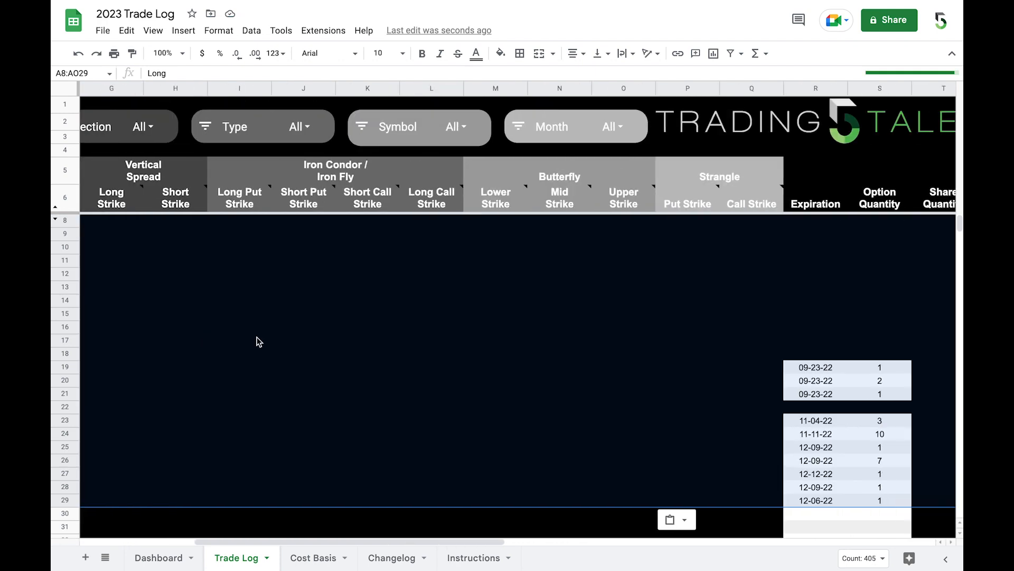
pyautogui.hscroll(12, 258, 341)
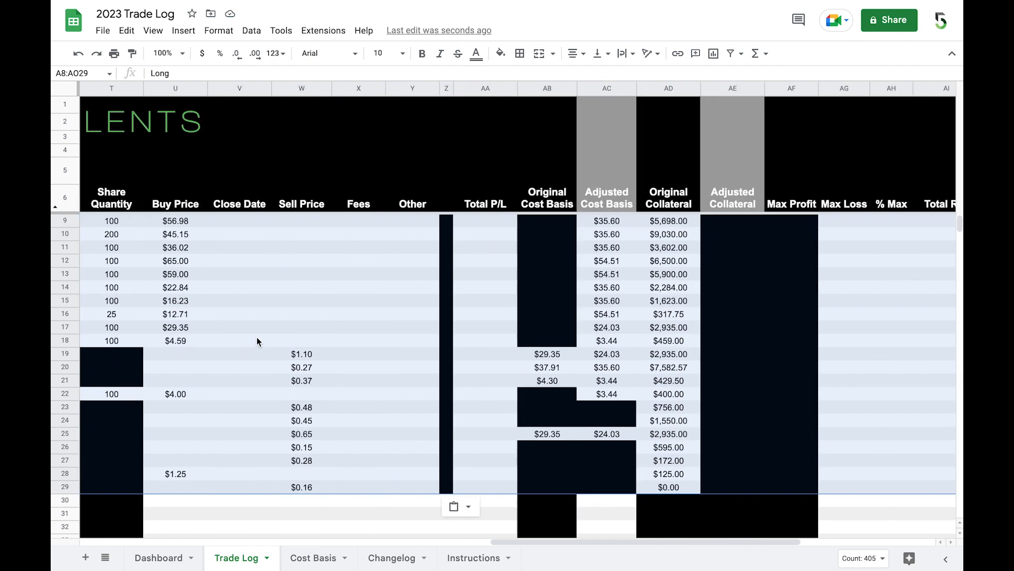
pyautogui.hscroll(3, 258, 340)
pyautogui.hscroll(-15, 257, 341)
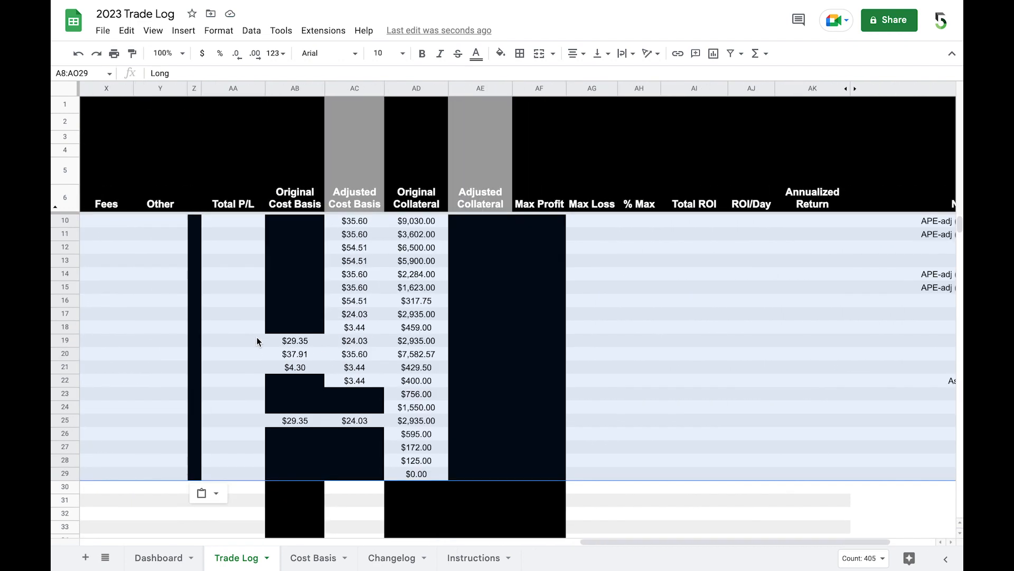
pyautogui.scroll(-1, 258, 341)
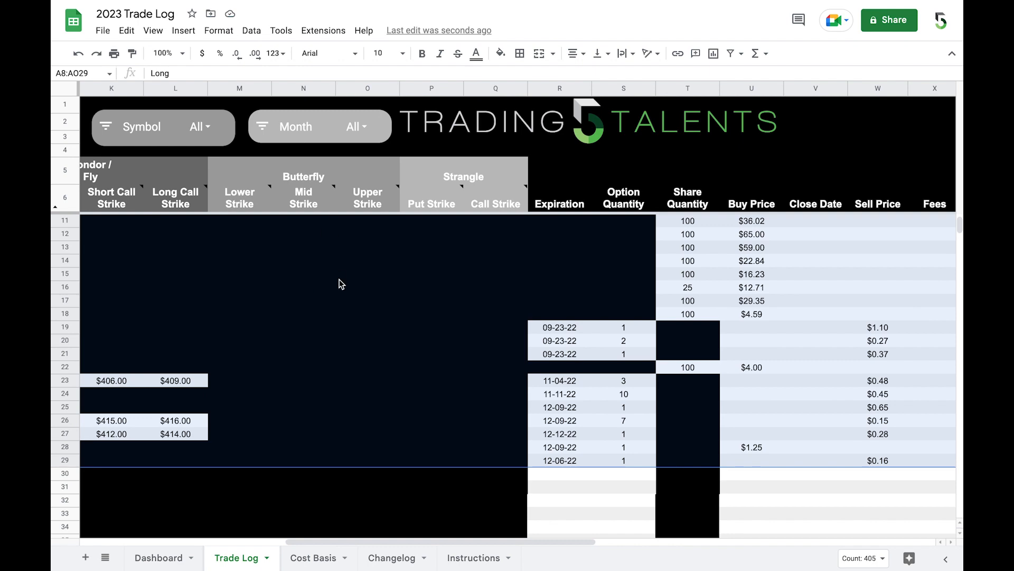
pyautogui.hscroll(-8, 341, 284)
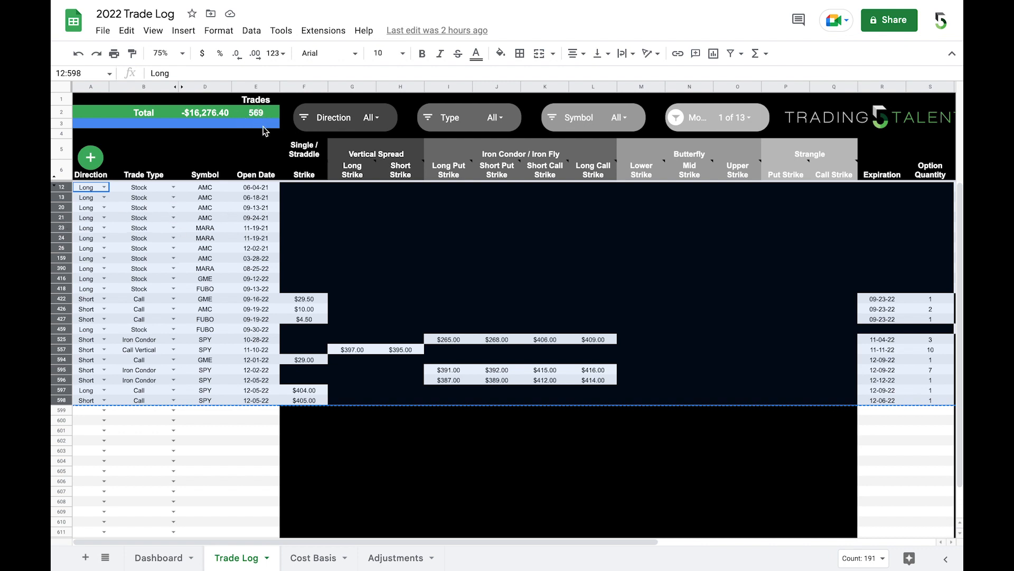
# - Delete the transferred open-trade rows, 12 through 598, from the 2022 Trade Log
pyautogui.rightClick(63, 246)
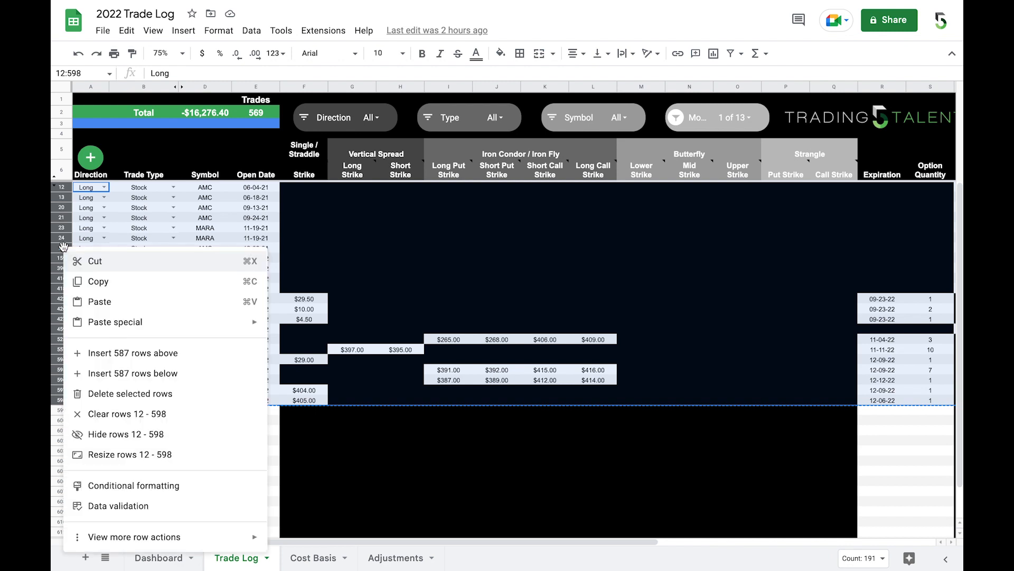
pyautogui.click(106, 397)
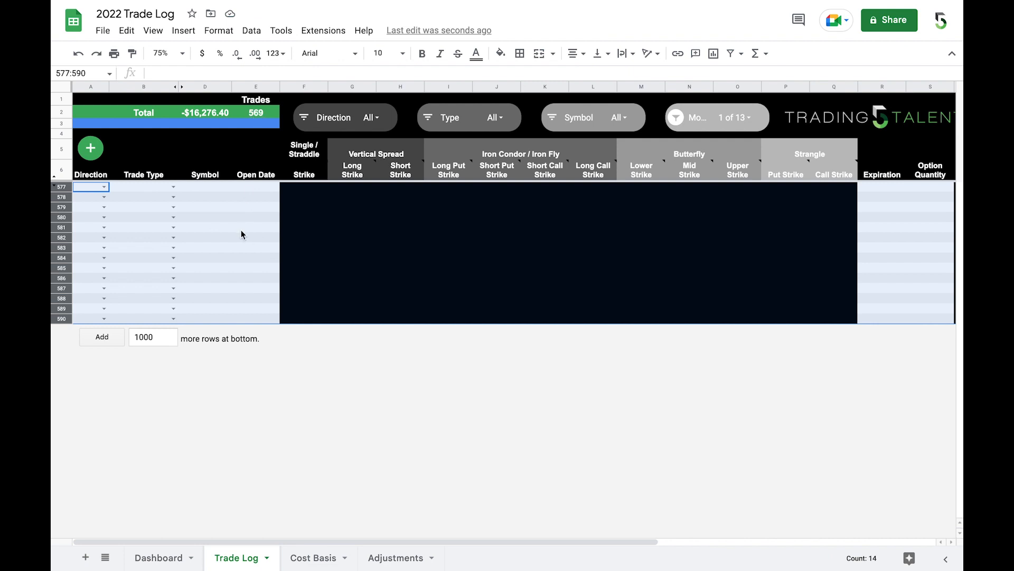
# - Add November to the 2022 Month filter alongside (Blanks) and look through the remaining trades
pyautogui.click(748, 117)
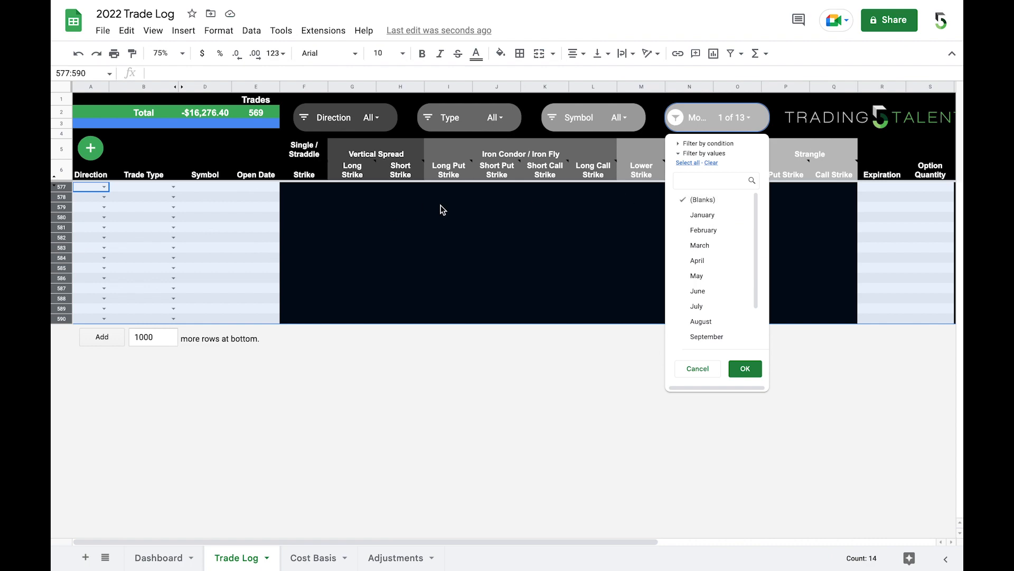
pyautogui.scroll(-1, 703, 327)
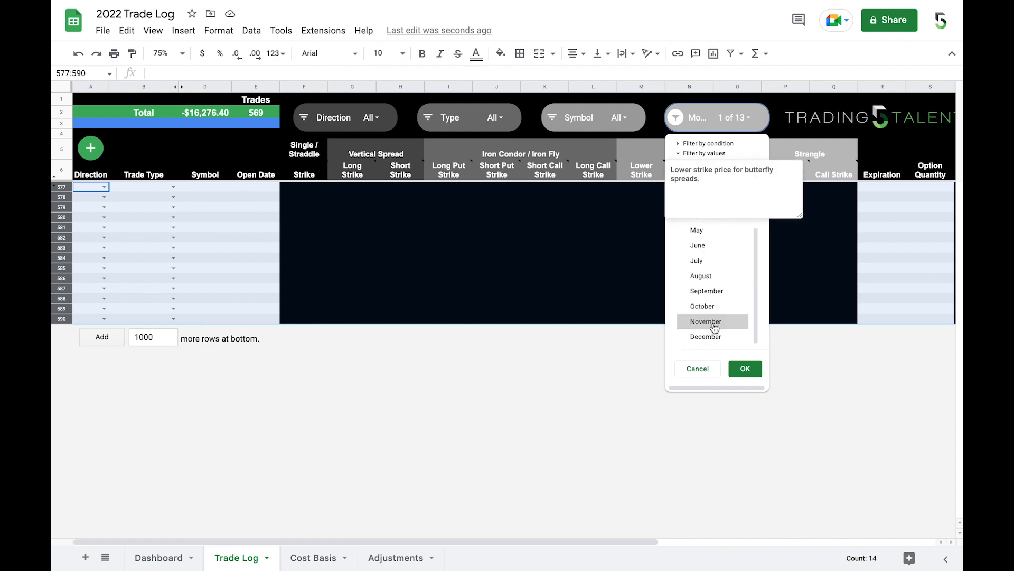
pyautogui.click(703, 320)
pyautogui.click(745, 368)
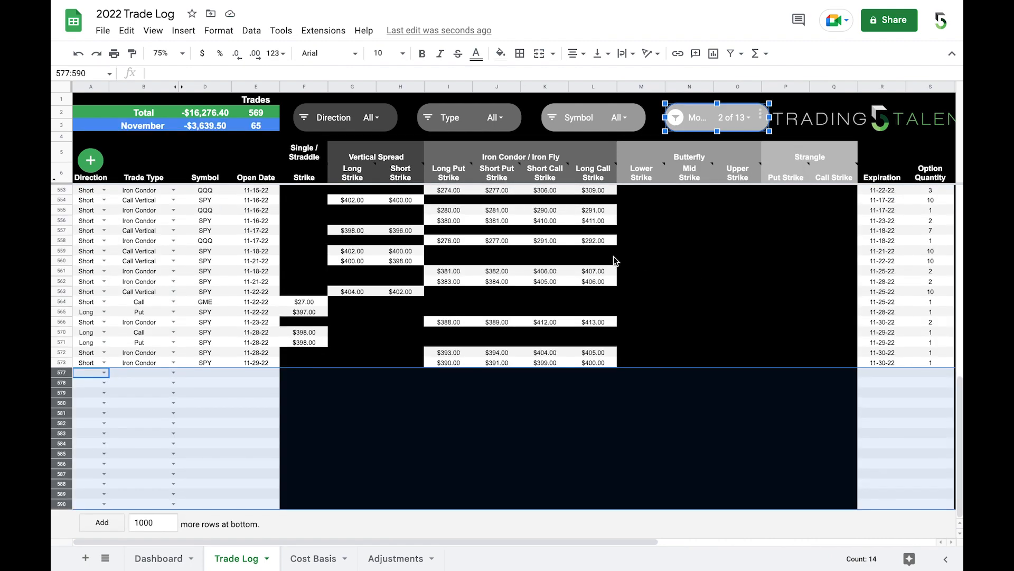
pyautogui.click(609, 253)
pyautogui.scroll(2, 609, 252)
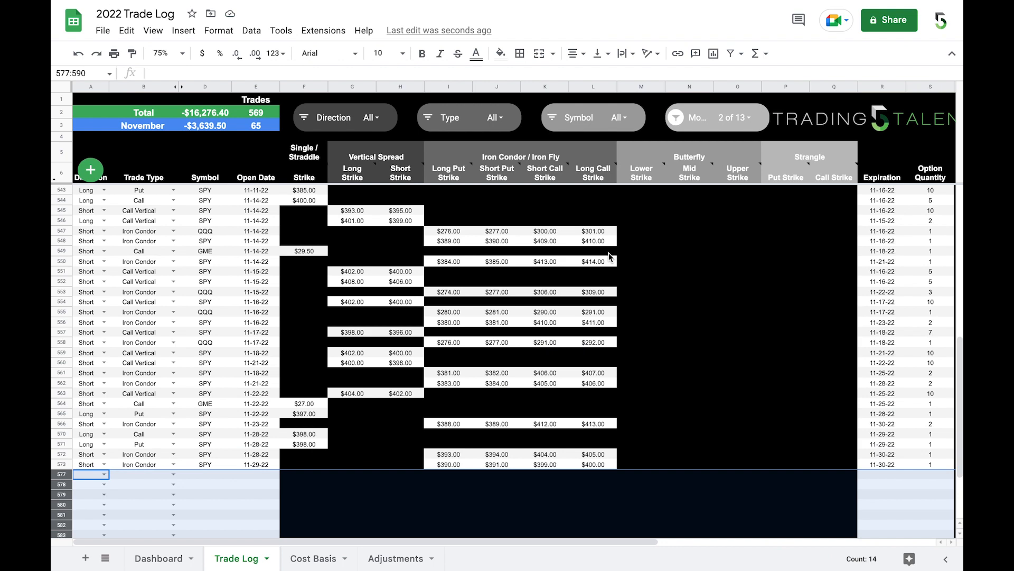
# - Set the 2022 Month filter to include all months and check the end of the log for the remaining trades
pyautogui.click(738, 119)
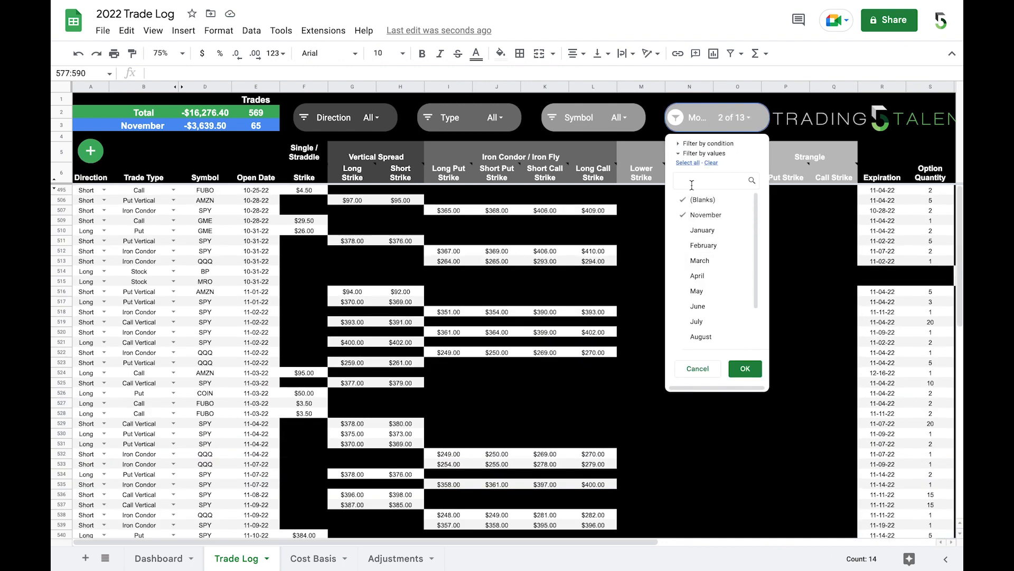
pyautogui.click(687, 163)
pyautogui.click(740, 369)
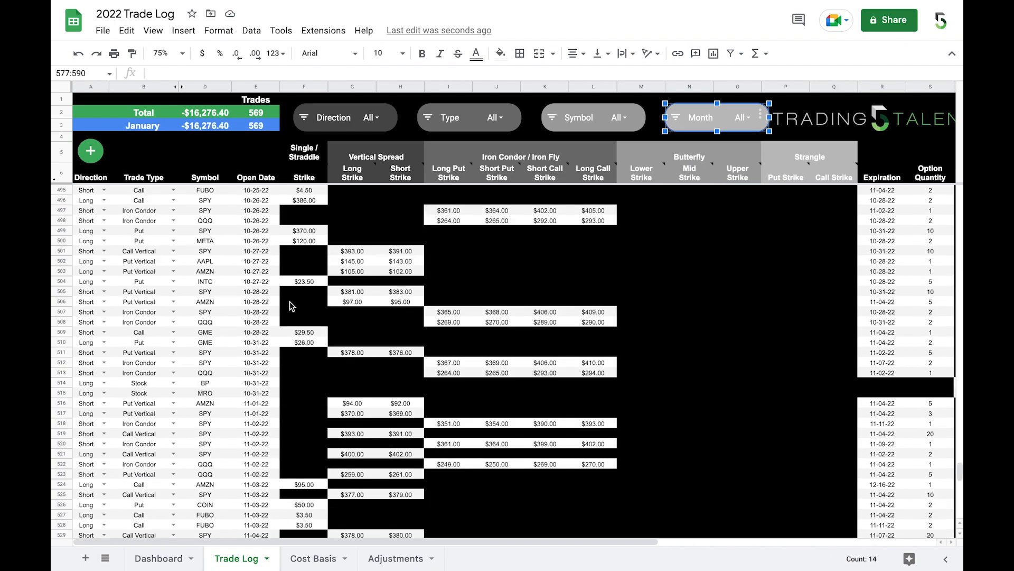
pyautogui.scroll(-10, 330, 360)
pyautogui.scroll(-3, 331, 360)
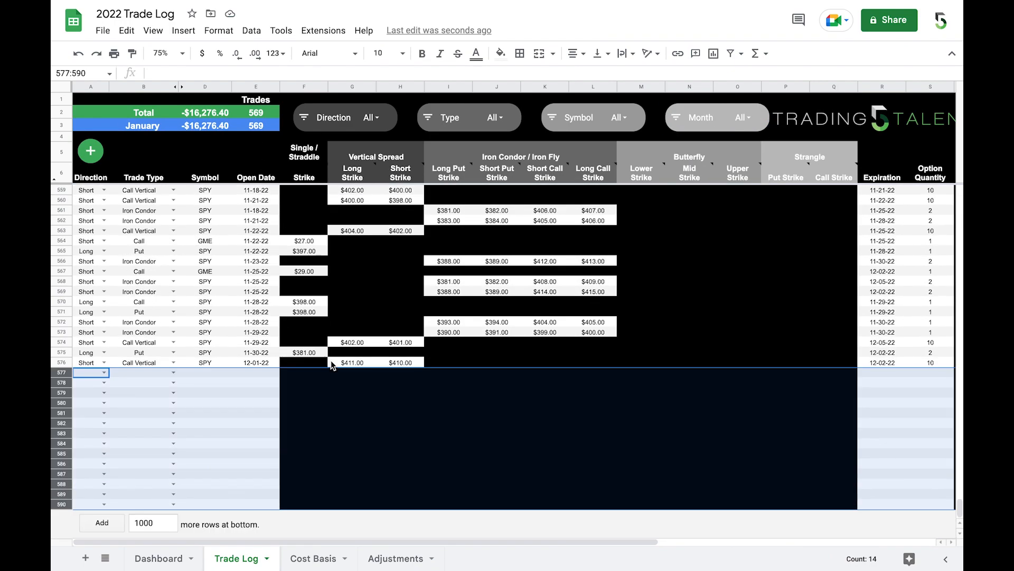
pyautogui.scroll(20, 331, 360)
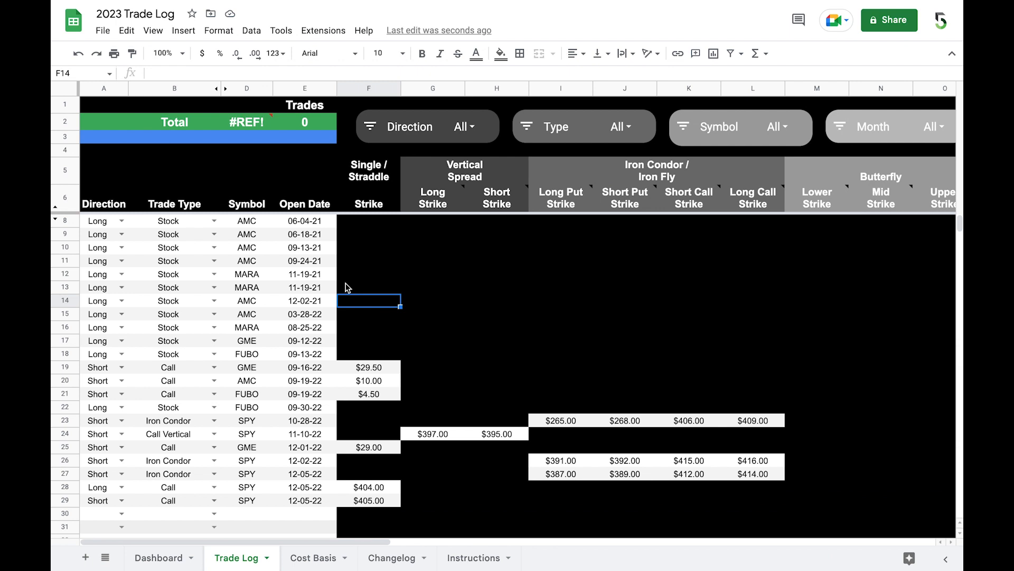
# - Return to the 2023 Trade Log and review the carried-over trades' strikes, quantities and prices
pyautogui.rightClick(347, 287)
pyautogui.click(312, 288)
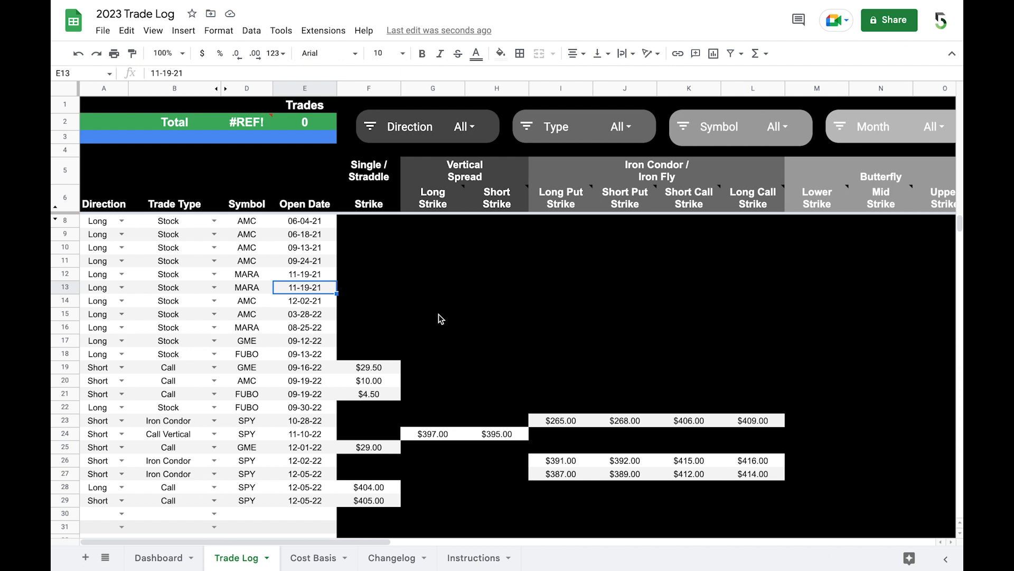
pyautogui.hscroll(10, 438, 314)
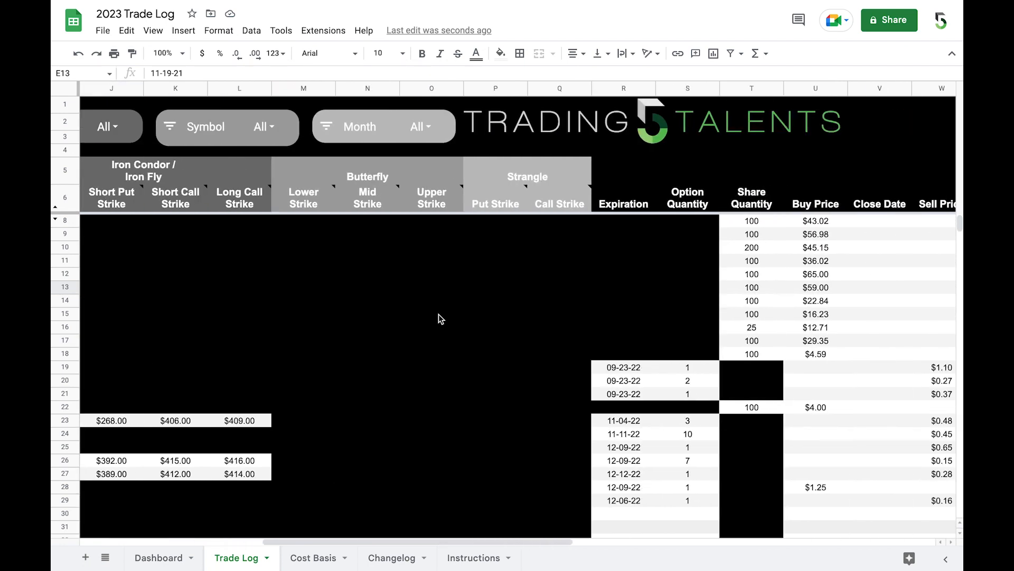
pyautogui.hscroll(-3, 439, 314)
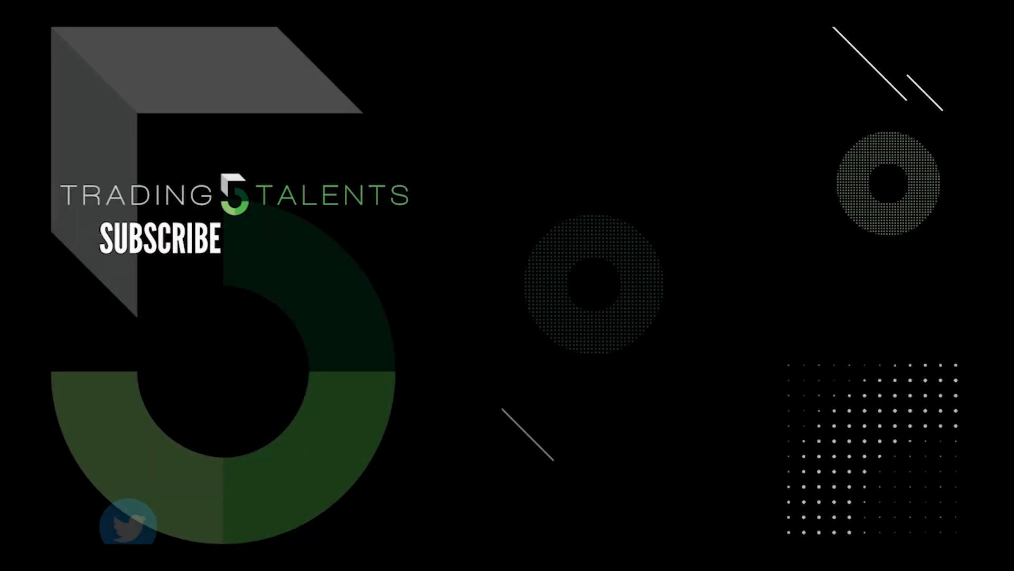